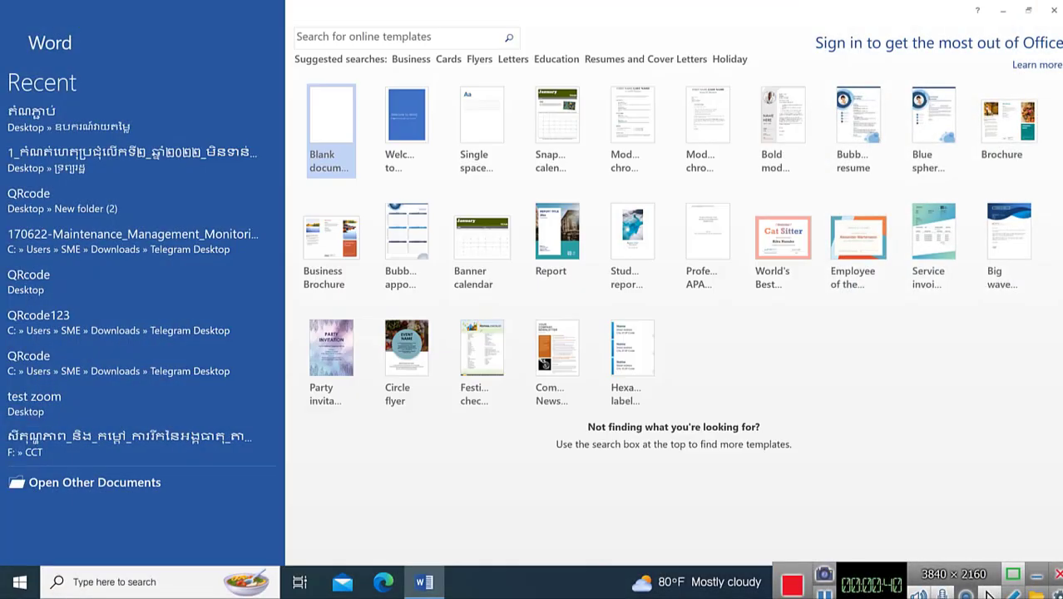
Open a blank Word document showing 'Product Activation Failed' in the title, then close Word
key(Return)
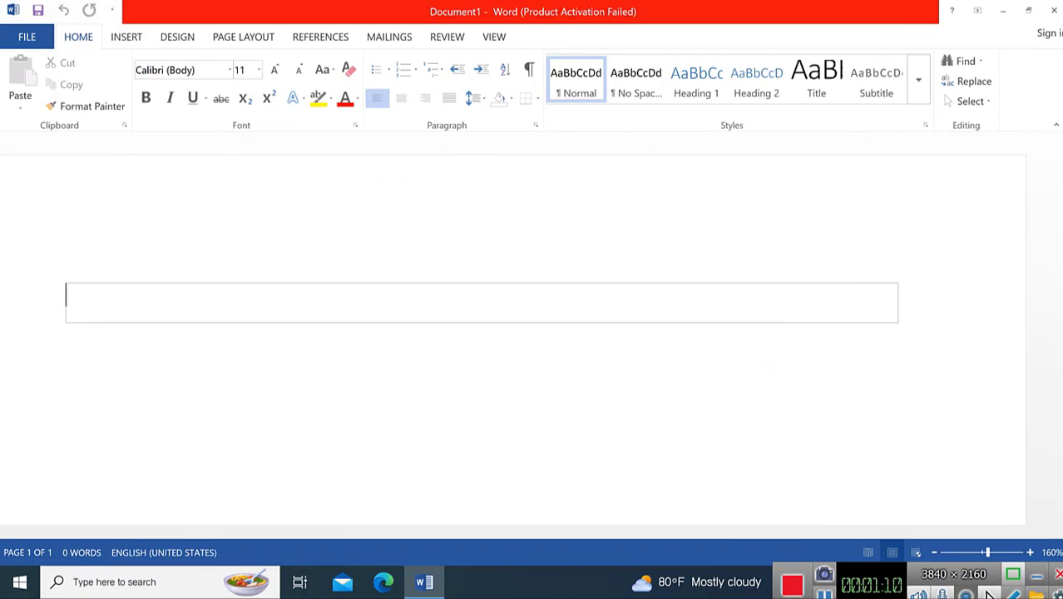
key(alt+F4)
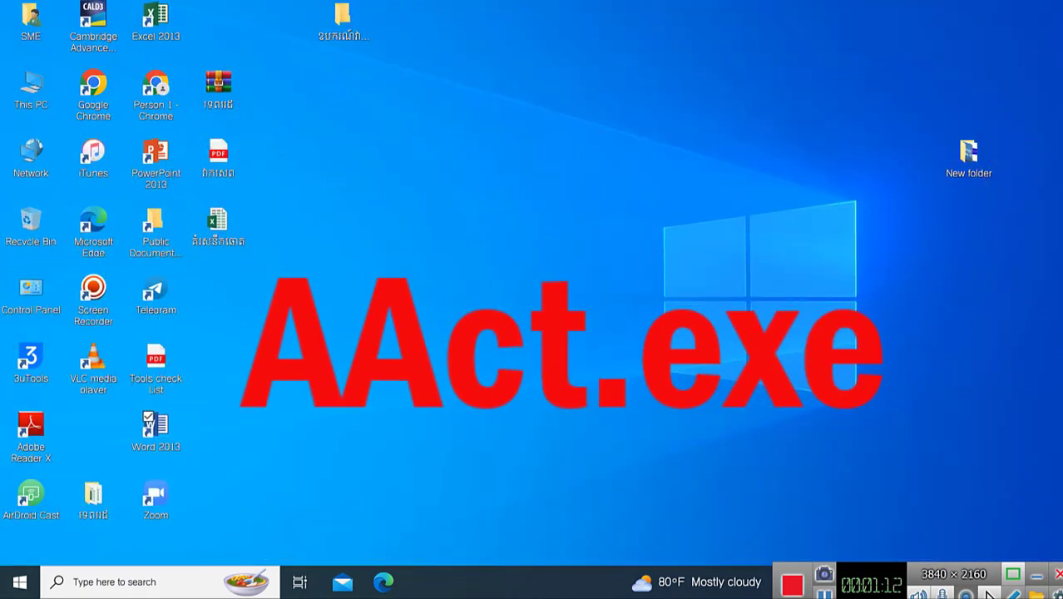
double_click(31, 88)
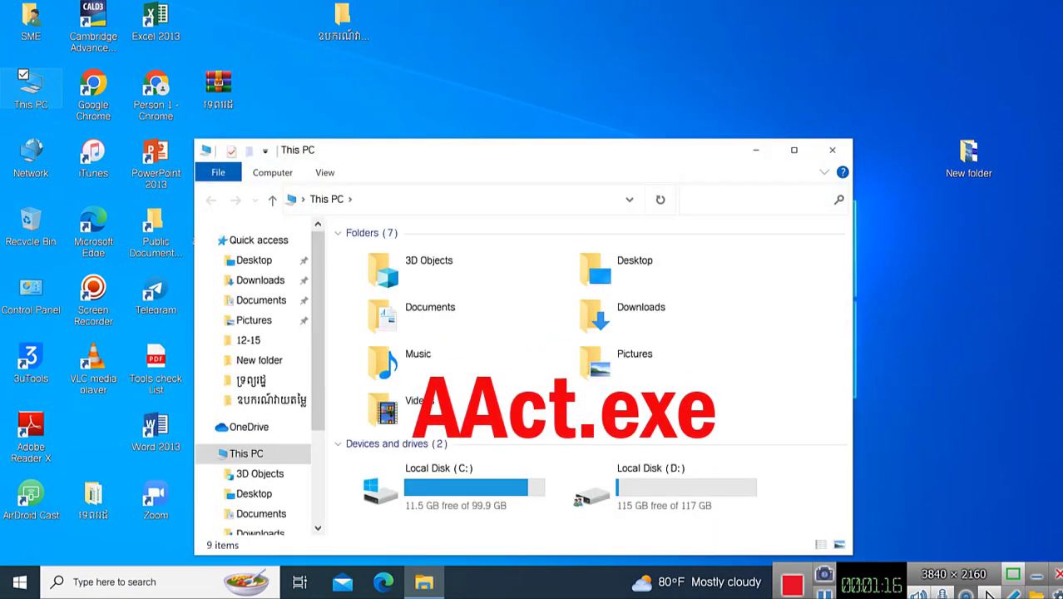
click(794, 150)
double_click(466, 249)
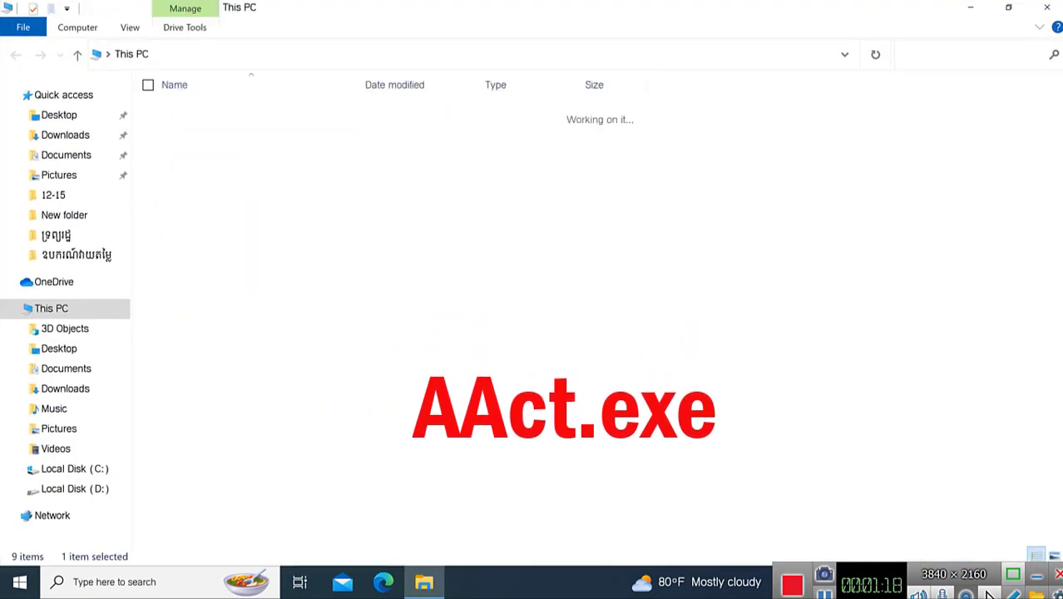
key(Return)
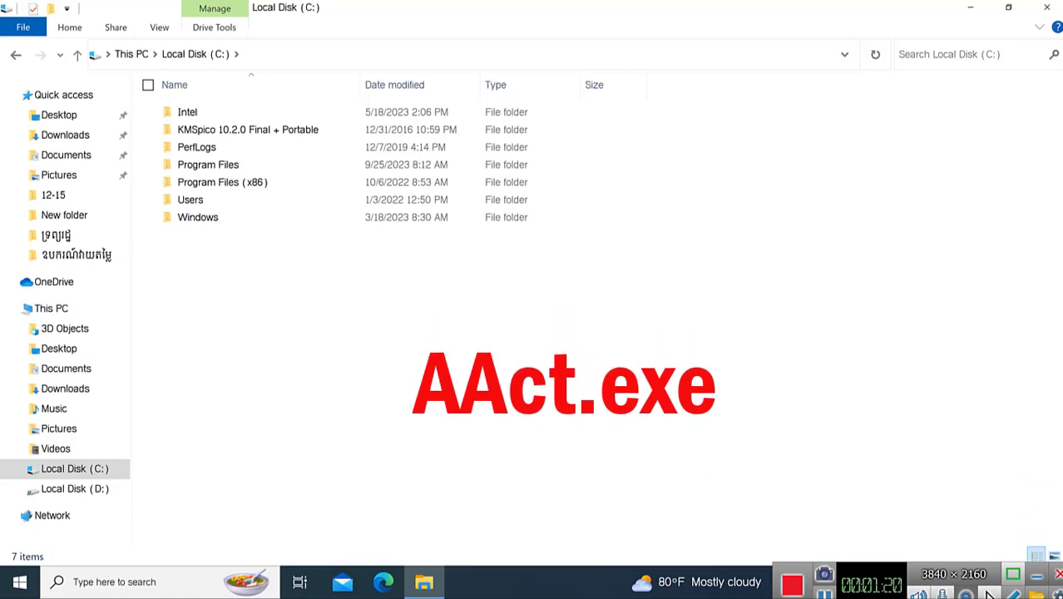
key(alt+F4)
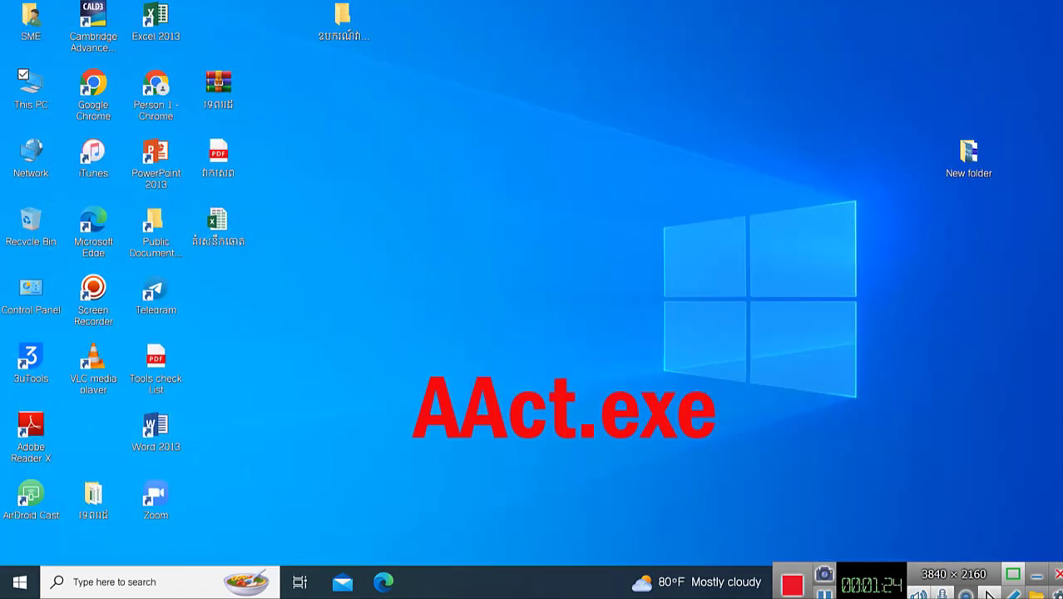
key(super)
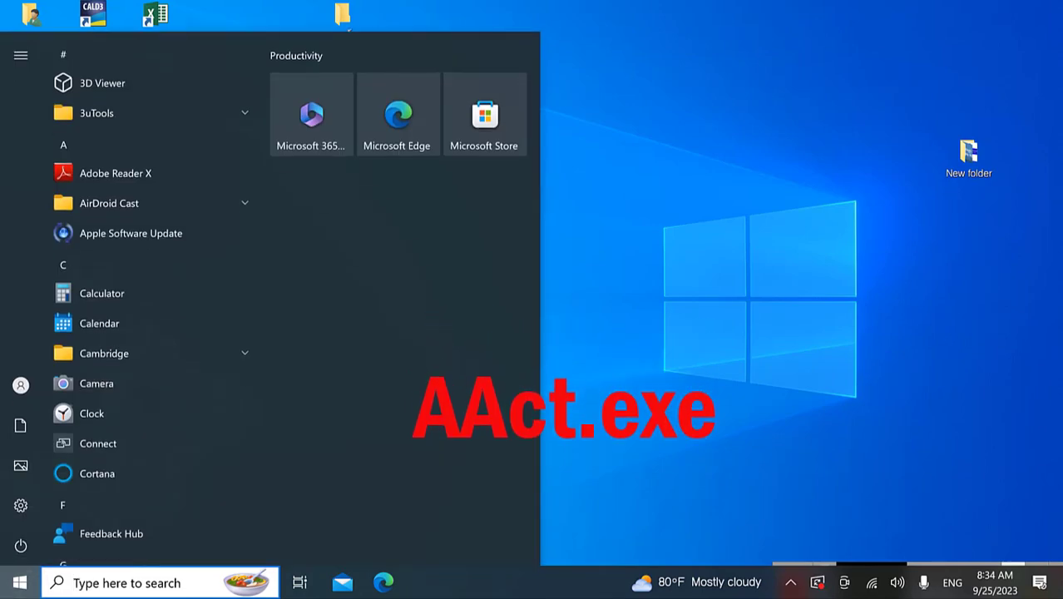
Filter Telegram chats by 'it' and open the IT Class C2 group chat
click(133, 583)
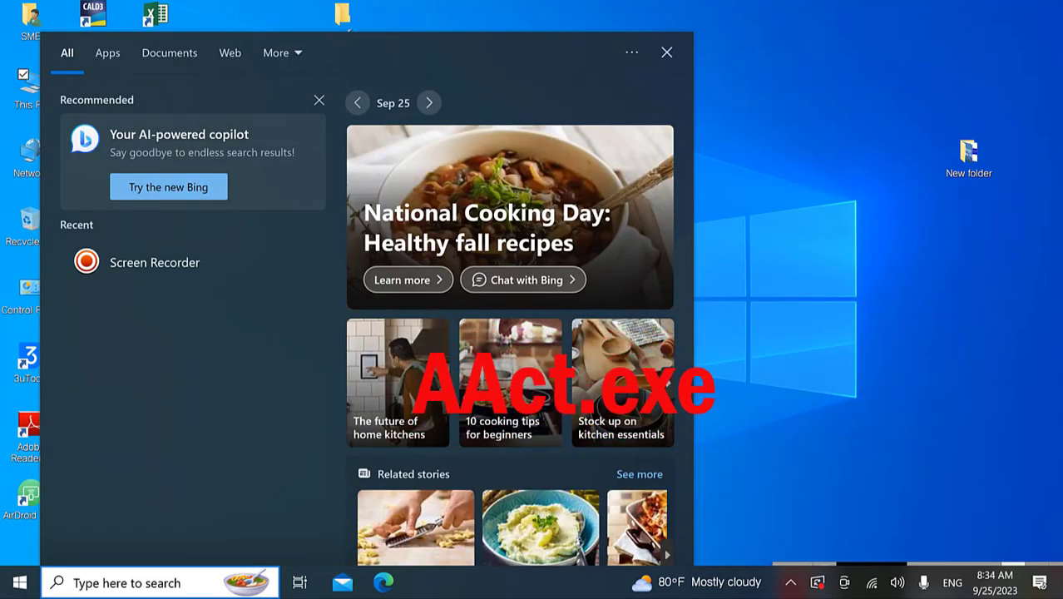
key(Escape)
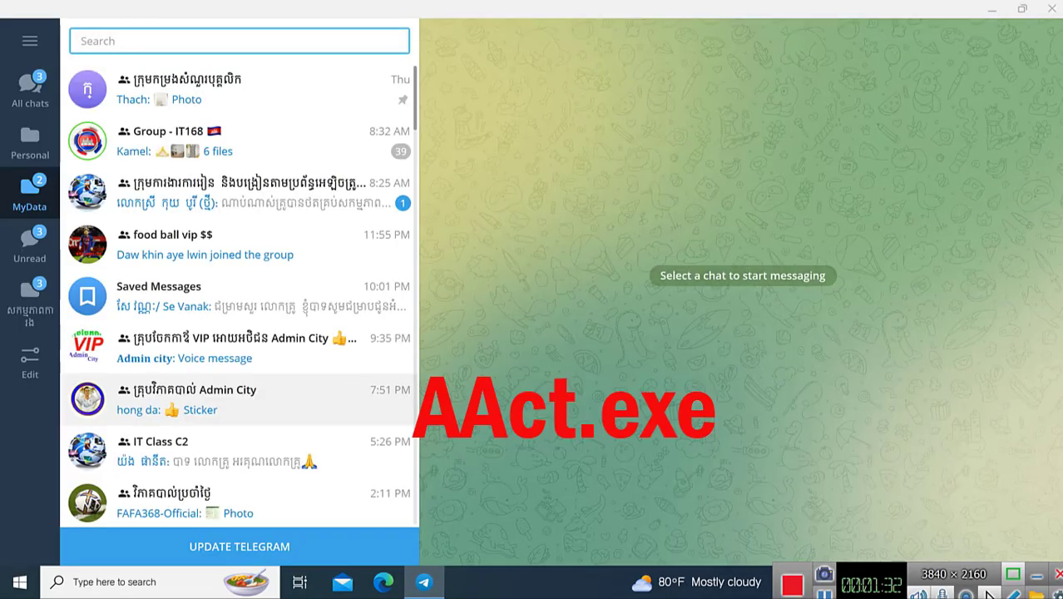
click(200, 40)
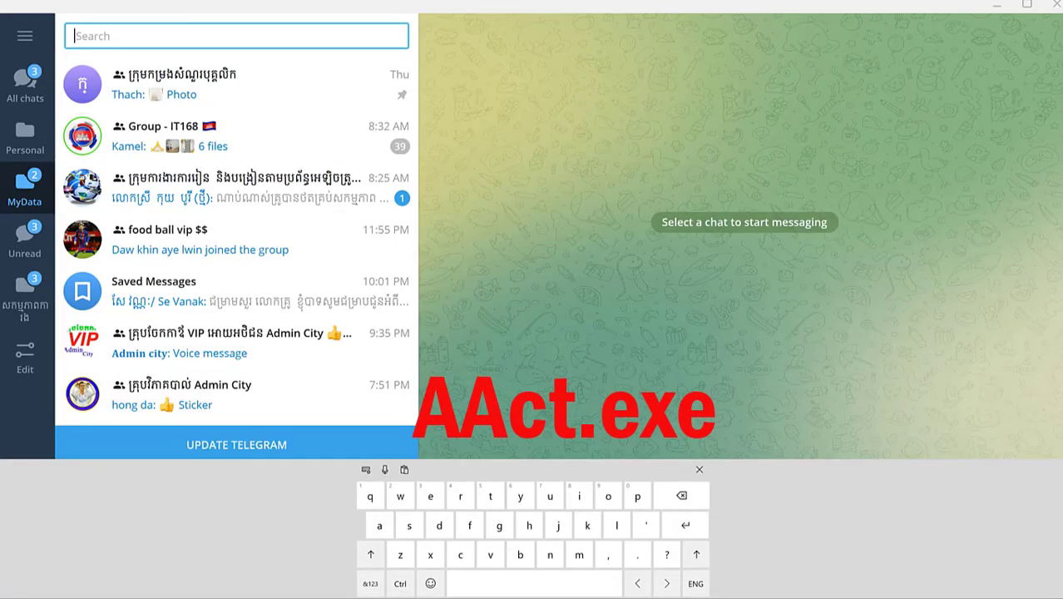
click(579, 496)
text(ct)
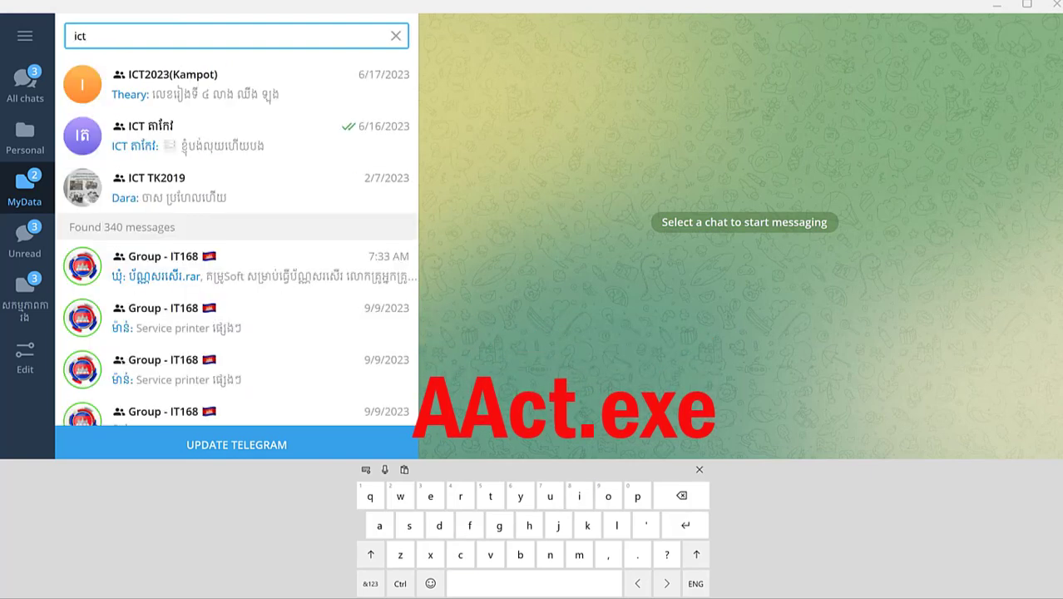
key(BackSpace)
text(t)
key(BackSpace)
key(BackSpace)
text(t)
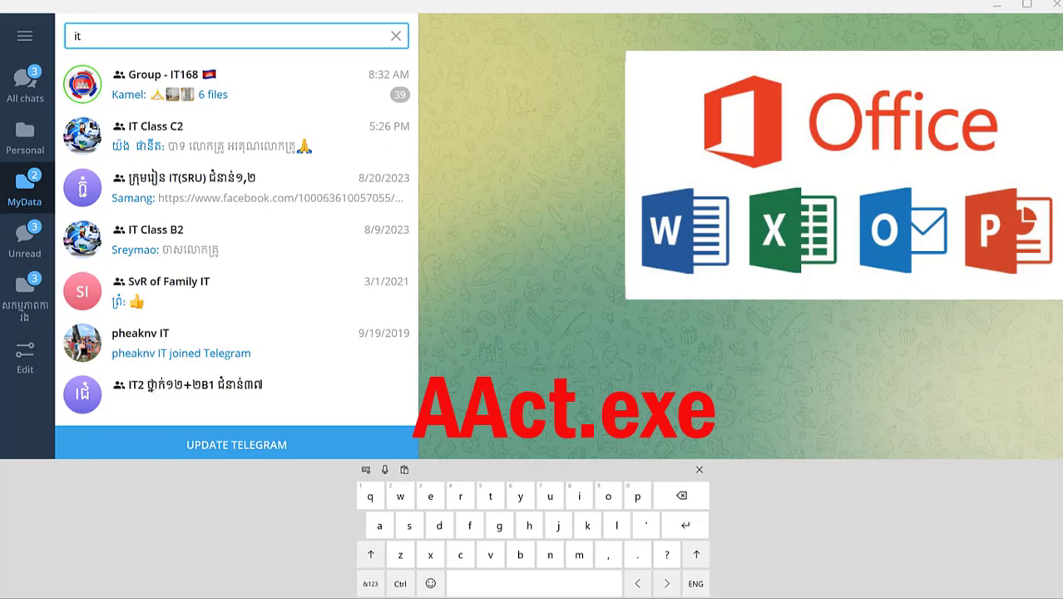
click(236, 135)
Download AAct.exe from the group's 37 shared files without running it, and show it in its folder
click(460, 35)
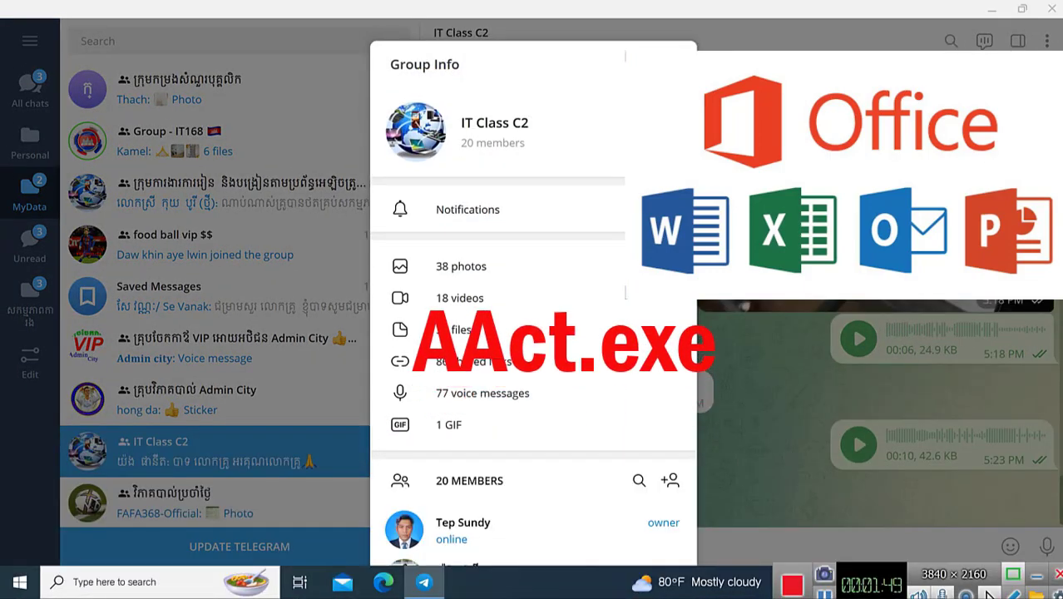
click(453, 330)
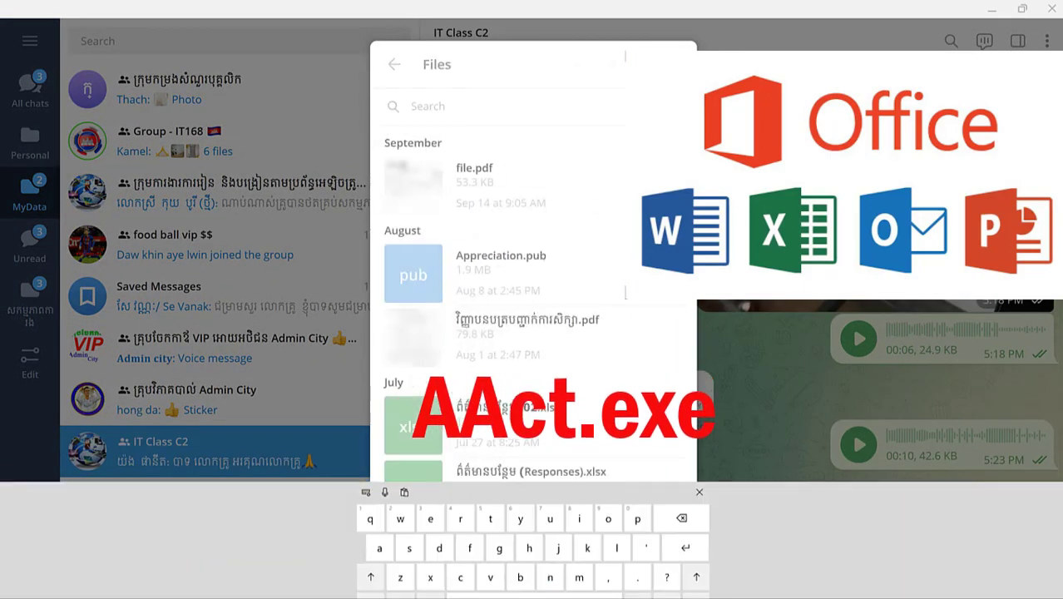
scroll(498, 291, down, 5)
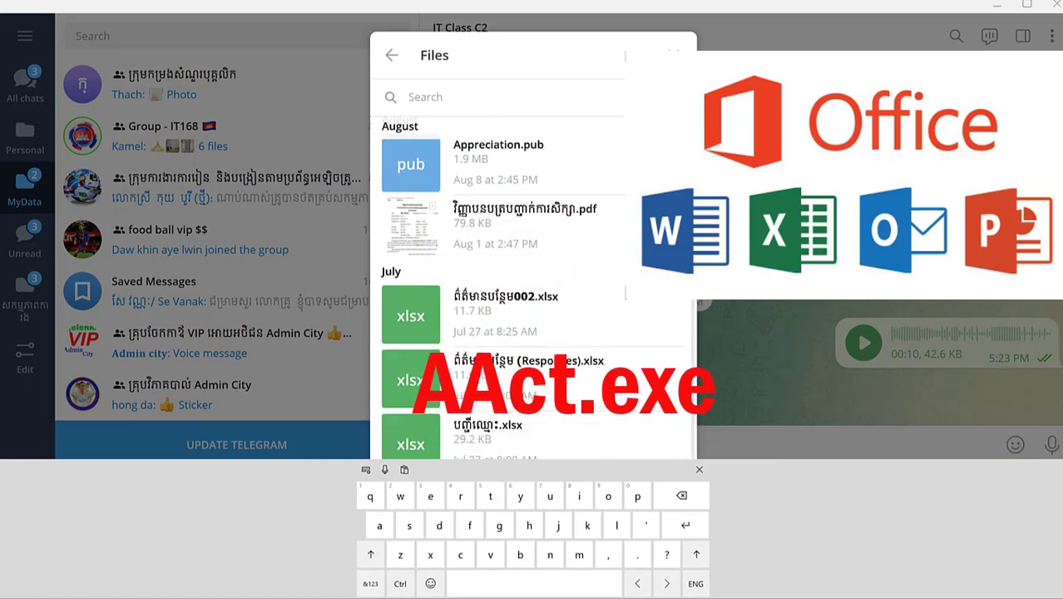
scroll(533, 291, down, 6)
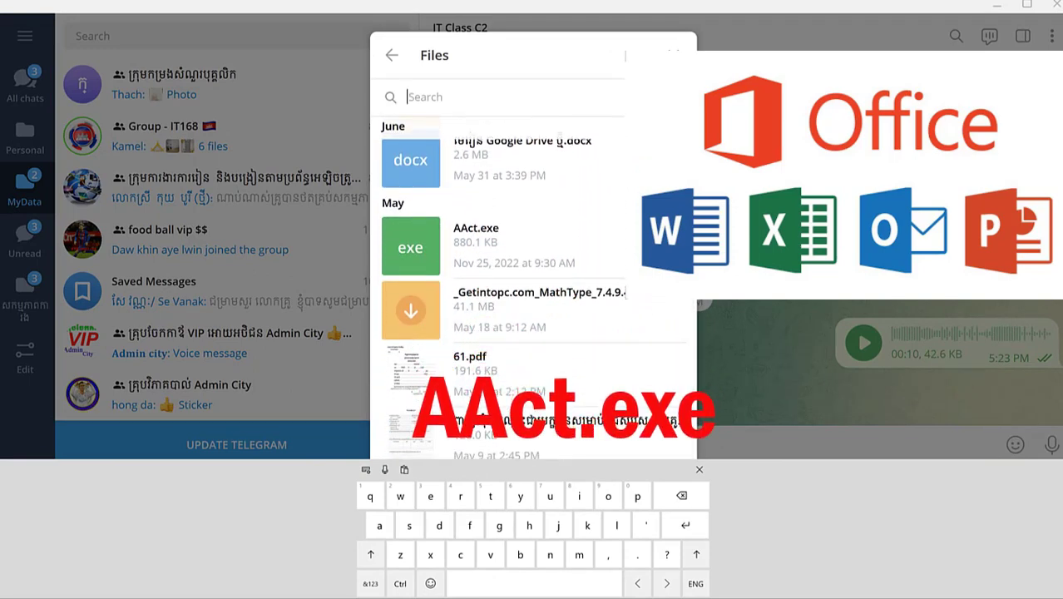
click(410, 245)
click(433, 244)
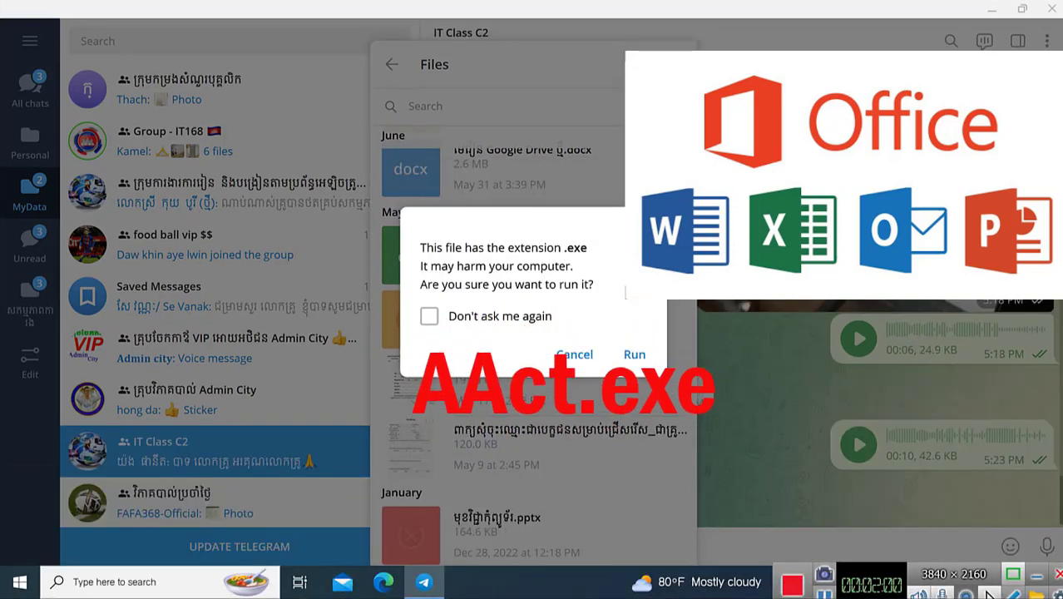
click(574, 355)
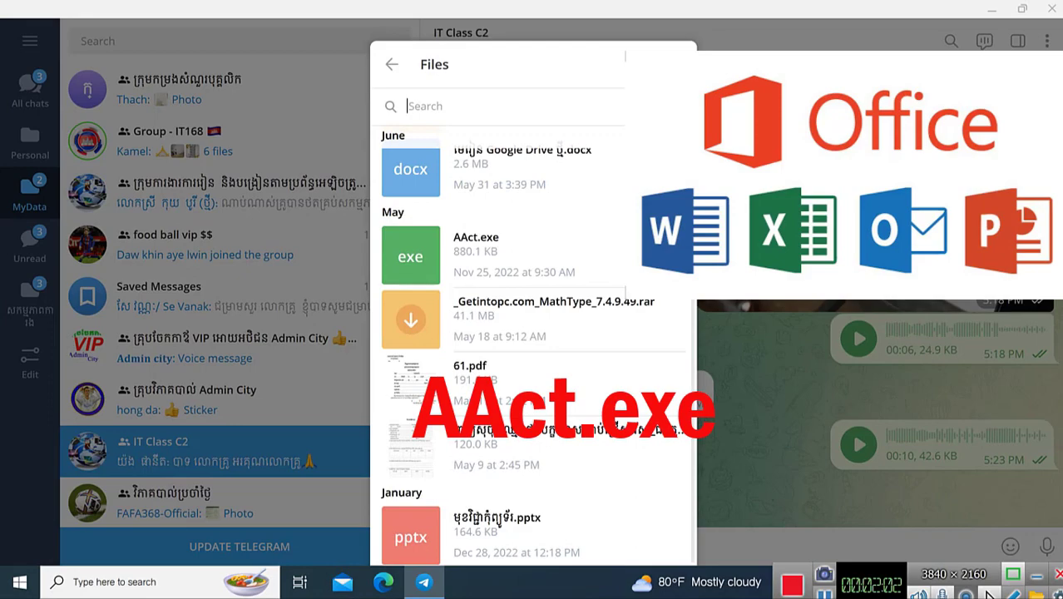
right_click(429, 258)
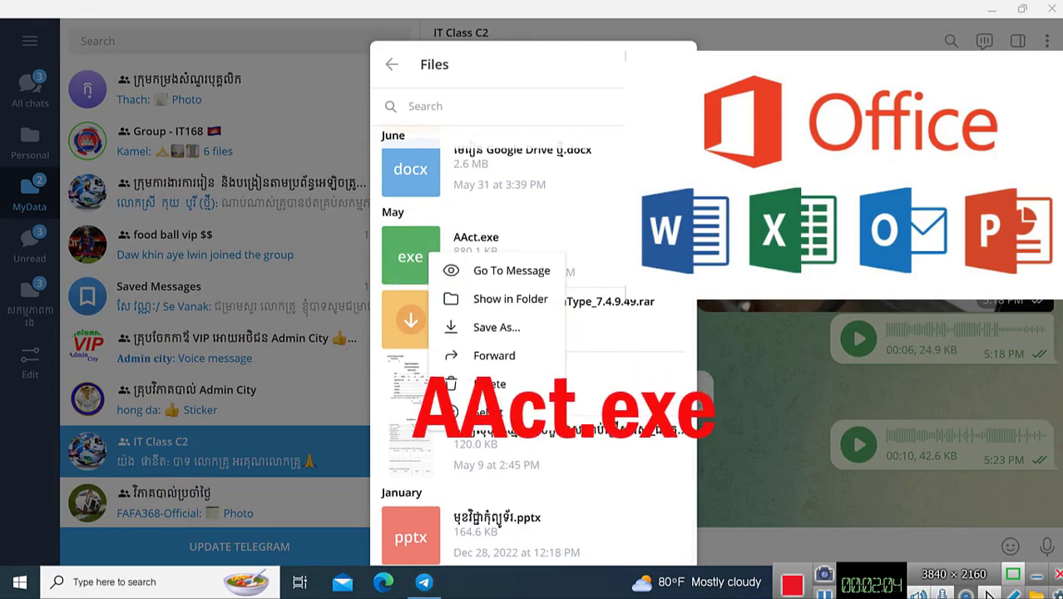
click(510, 299)
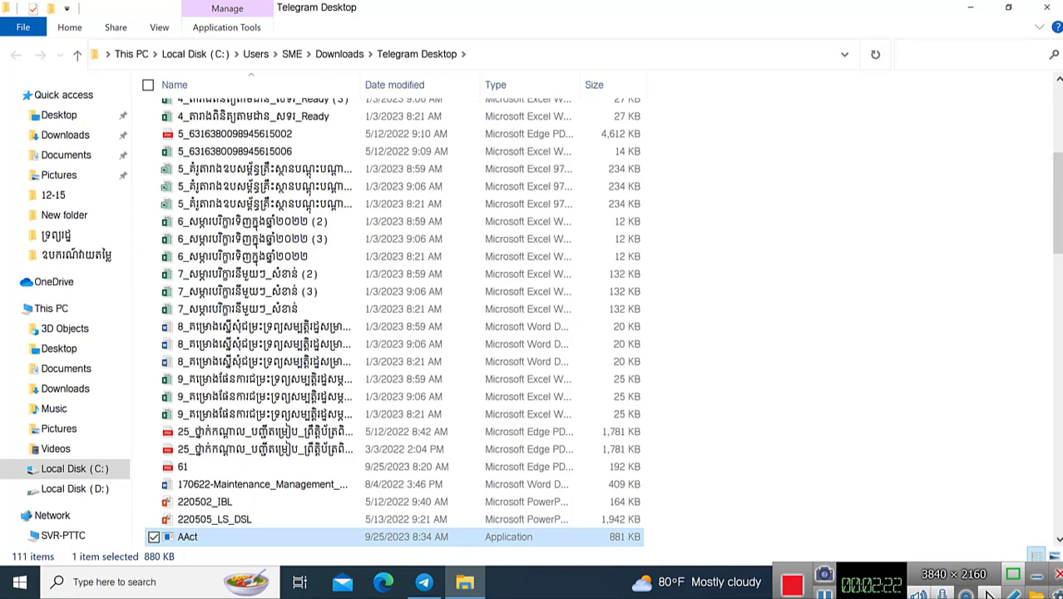
Delete the downloaded AAct application from the Telegram Desktop folder and close File Explorer
key(Delete)
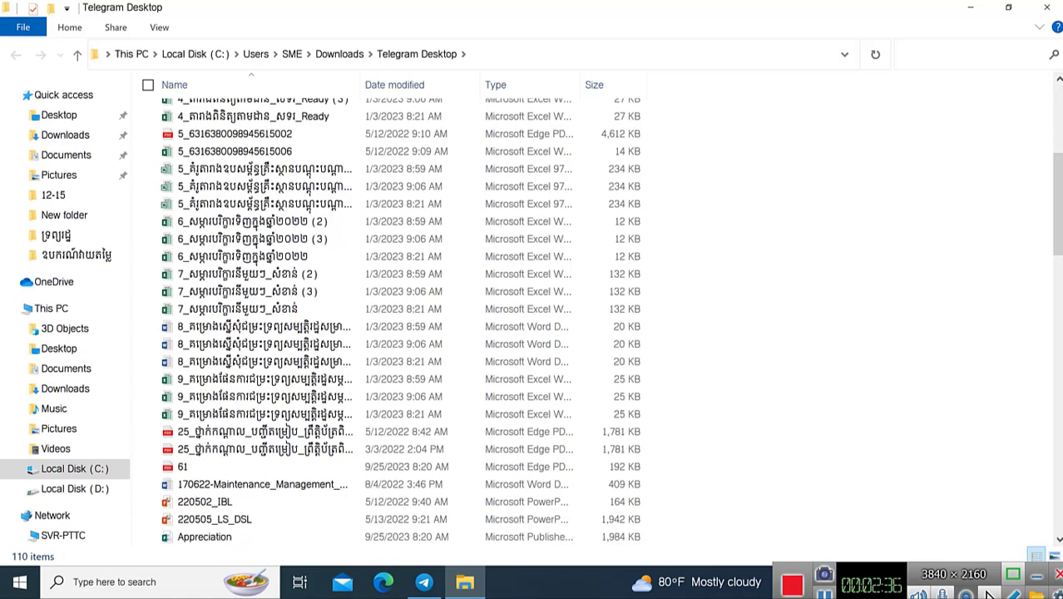
click(1047, 8)
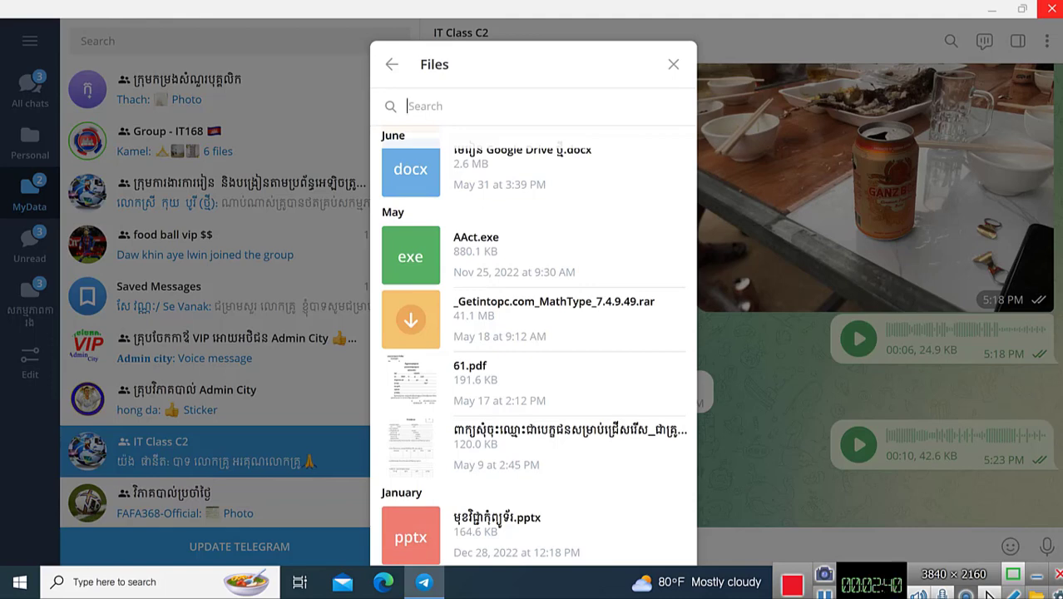
Minimize Telegram with Win+D so the Windows desktop is visible
key(super+d)
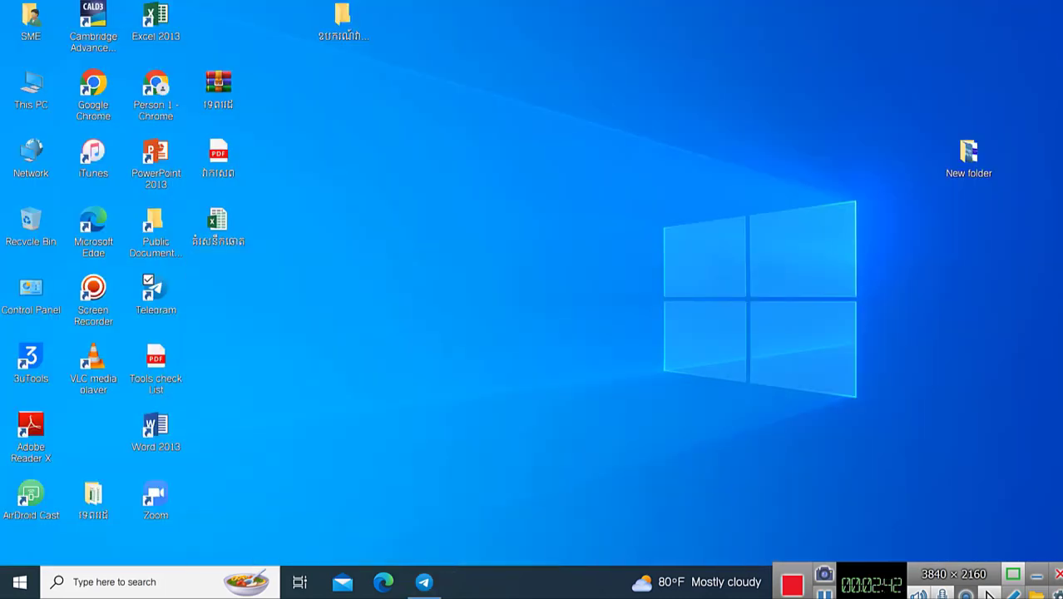
drag(897, 577, 694, 504)
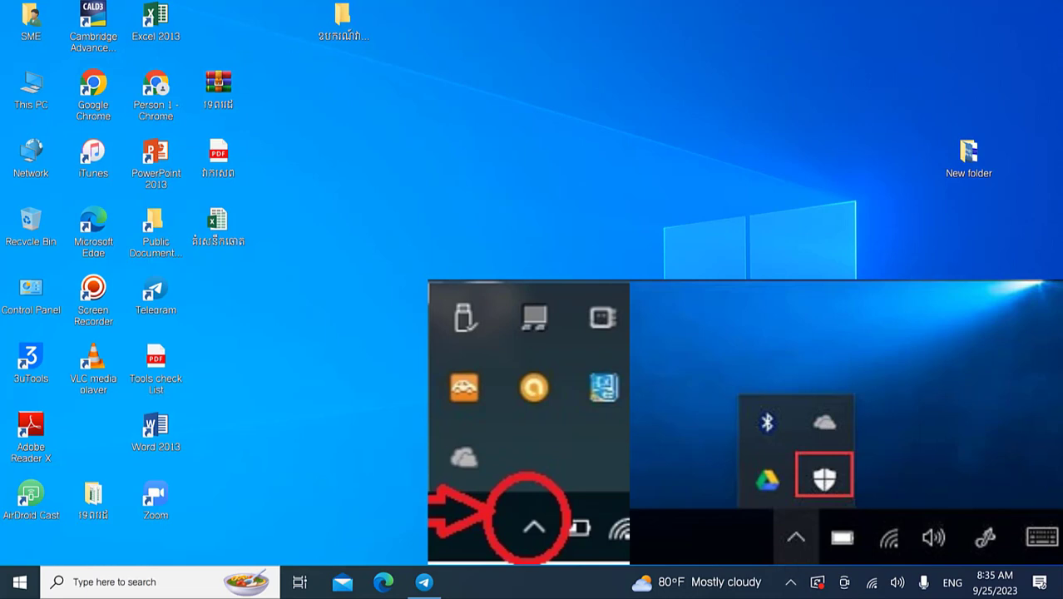
Open Windows Security from the shield icon in the taskbar tray
drag(685, 278, 728, 132)
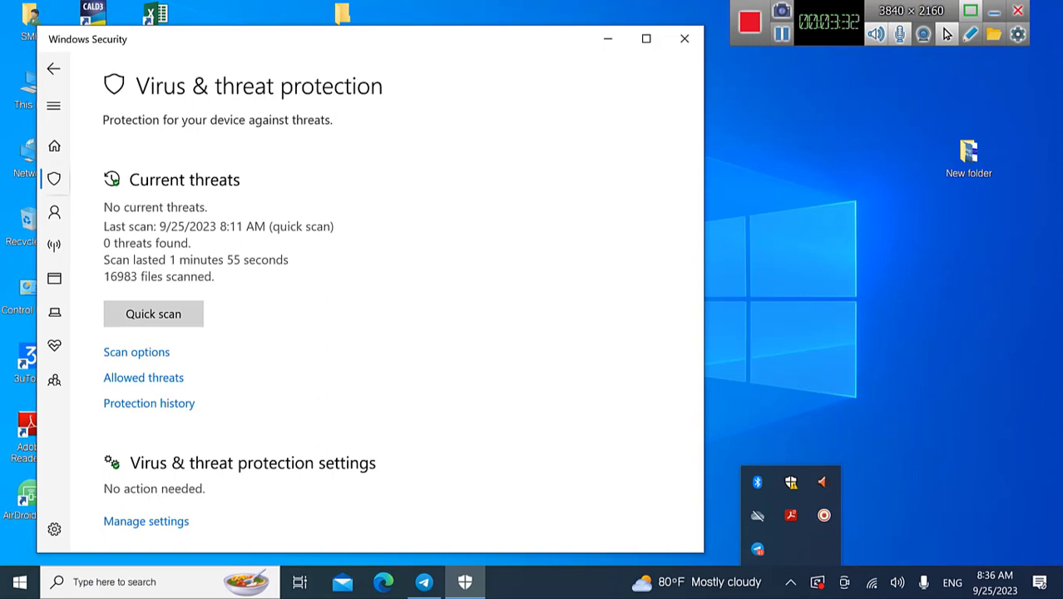
Scroll to Manage settings under Virus & threat protection settings and open it
scroll(370, 291, down, 5)
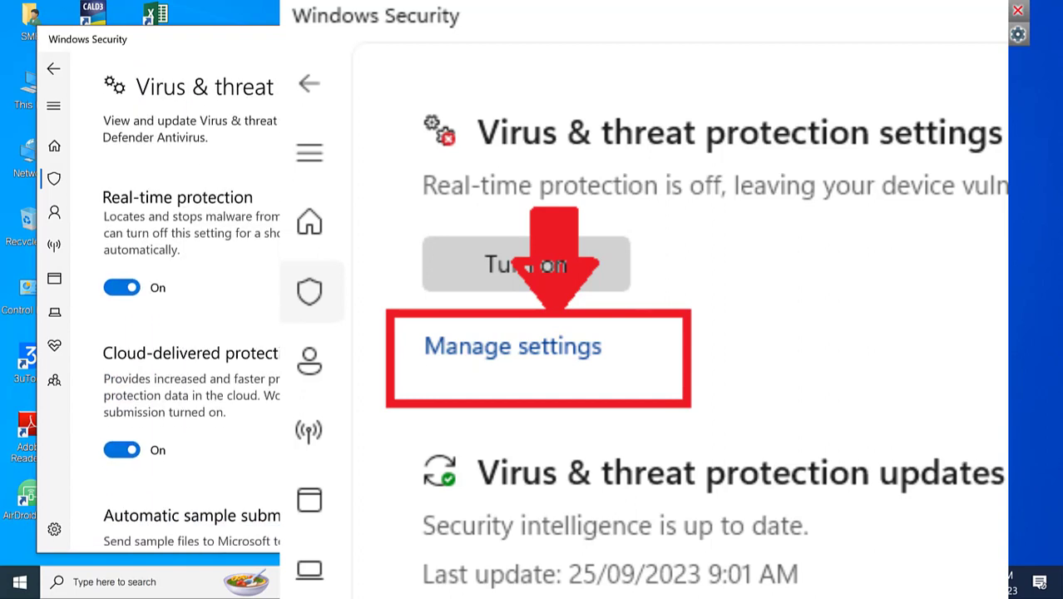
Turn Off Real-time, Cloud-delivered and Automatic sample submission protection, then close Windows Security
scroll(174, 316, down, 1)
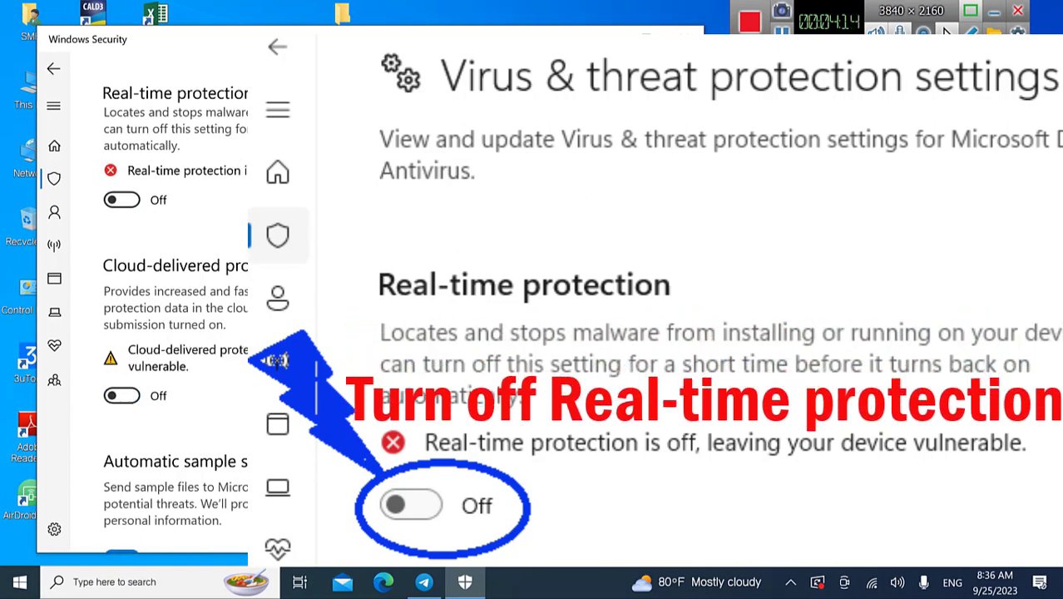
scroll(158, 299, down, 2)
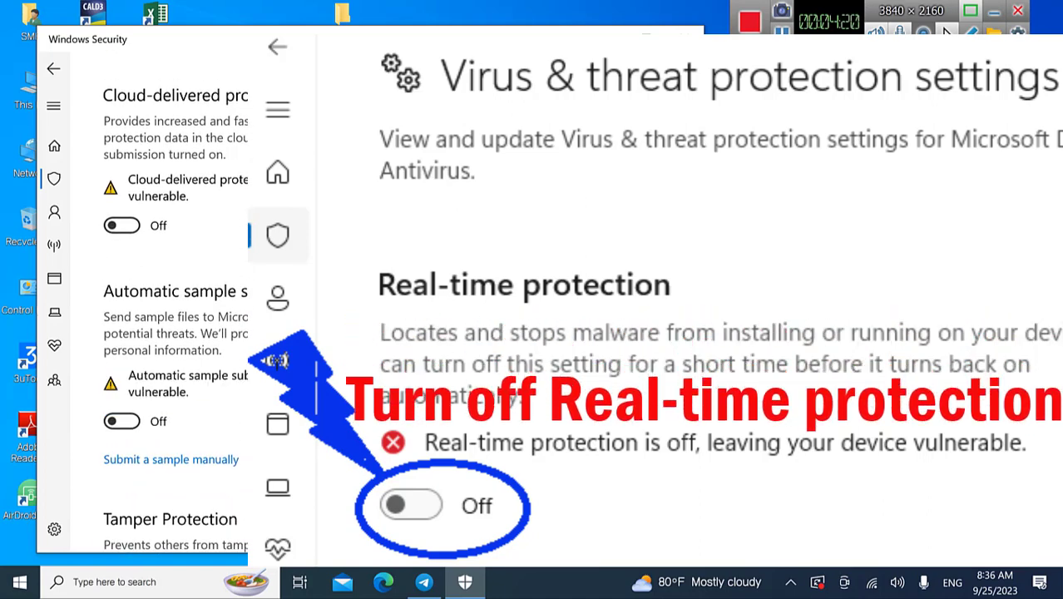
key(alt+F4)
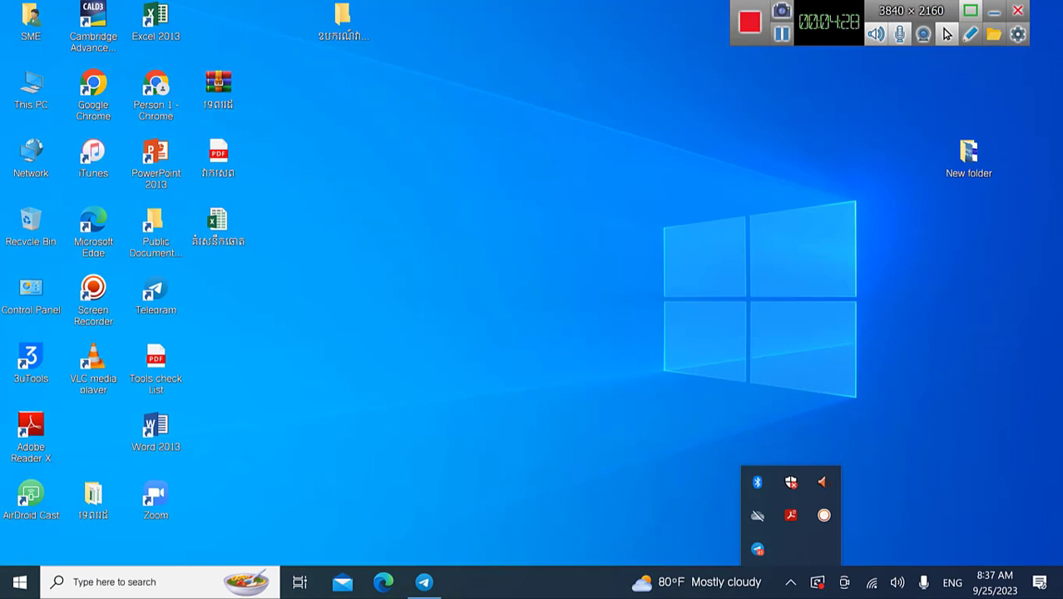
Launch Word 2013, open a blank document and dismiss the Office activation wizard
key(Escape)
double_click(156, 430)
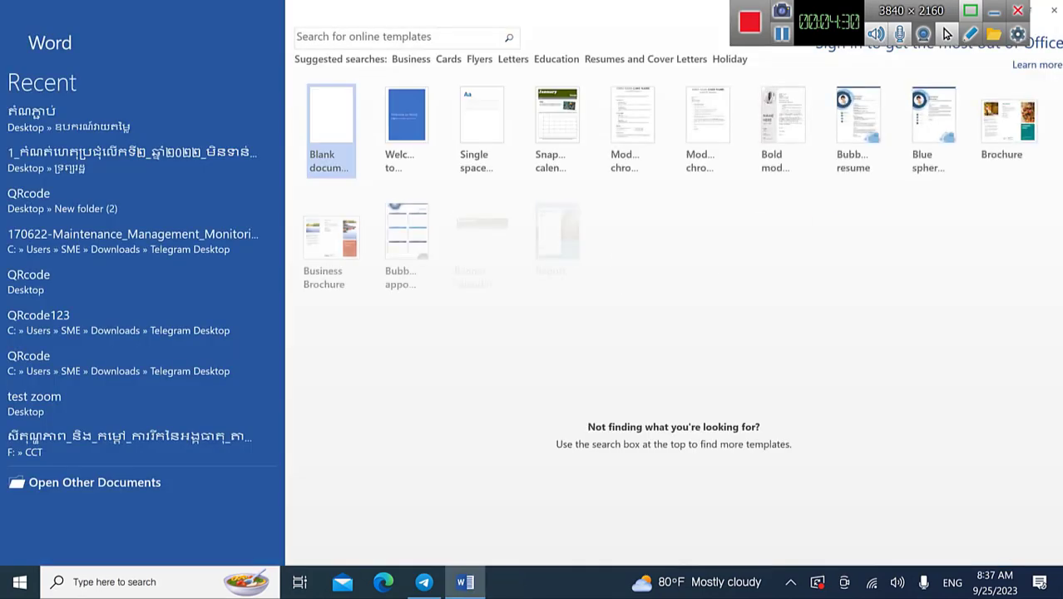
click(336, 114)
key(Return)
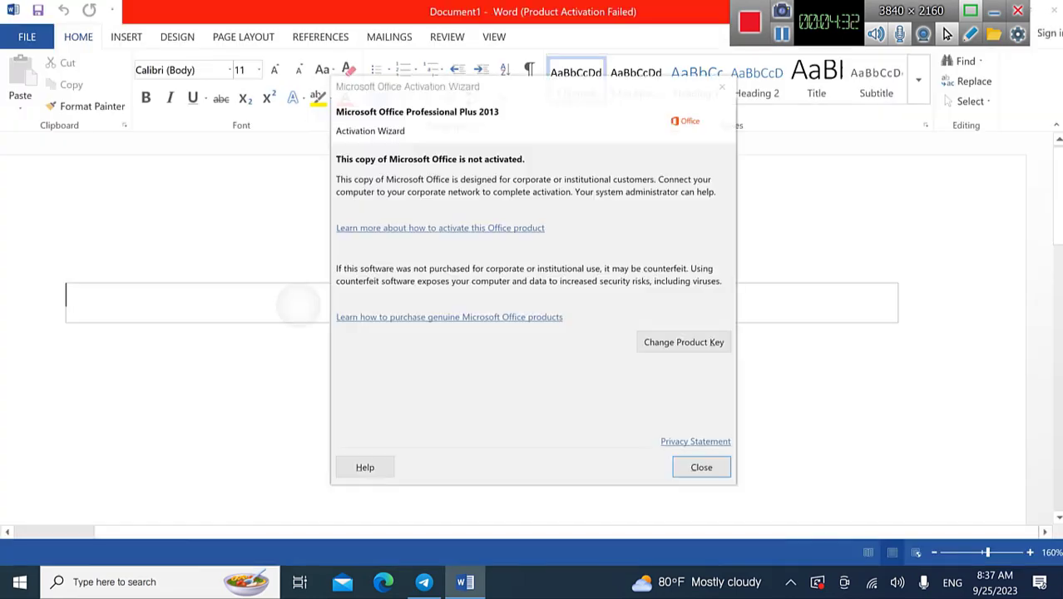
key(Return)
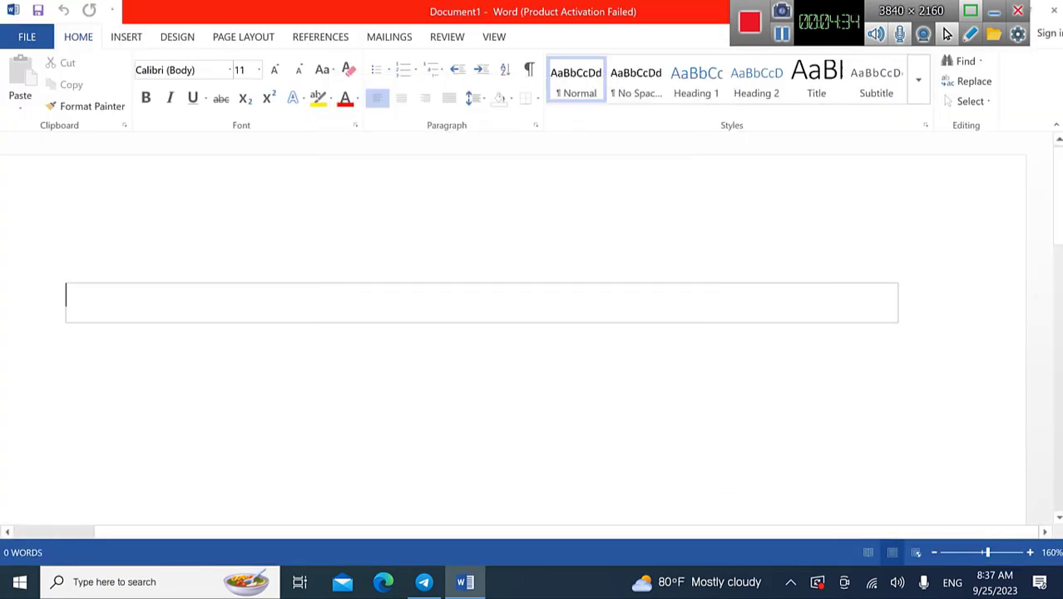
Type a nine-digit number on the first line with the touch keyboard, then hide the keyboard
click(292, 302)
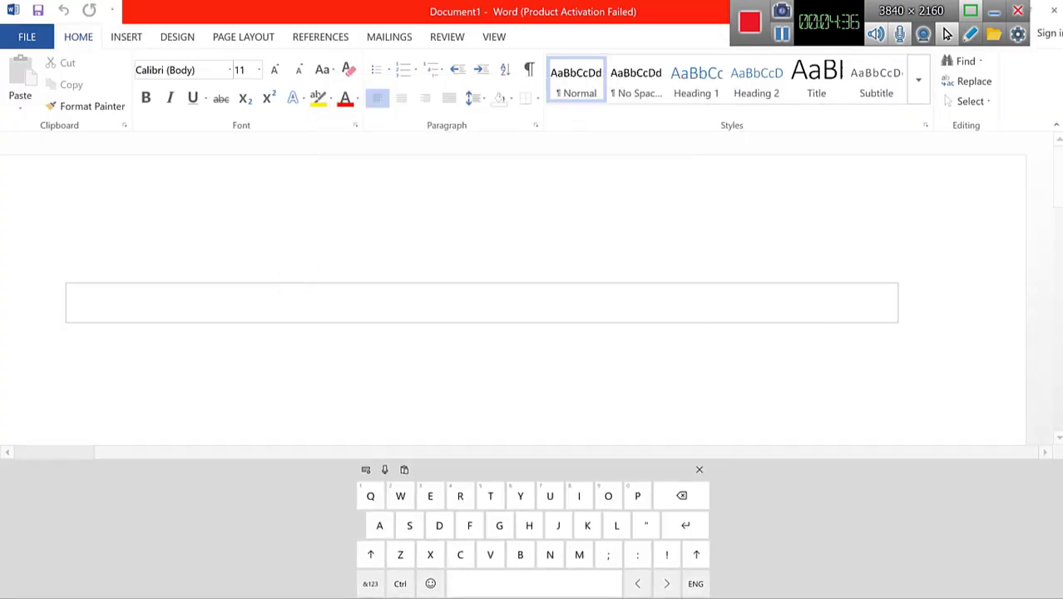
click(370, 583)
text(0)
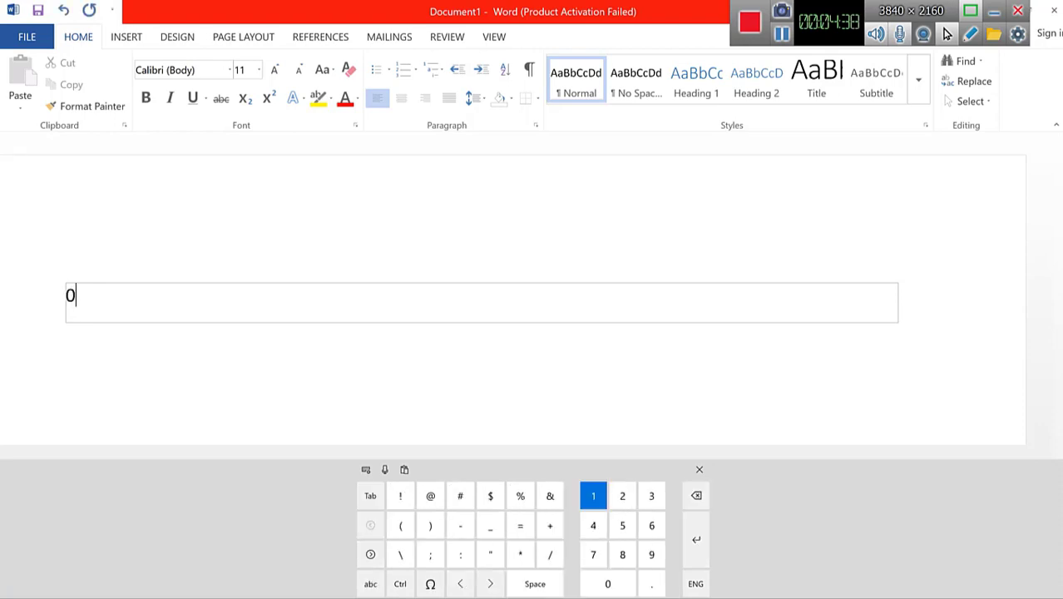
text(10291999)
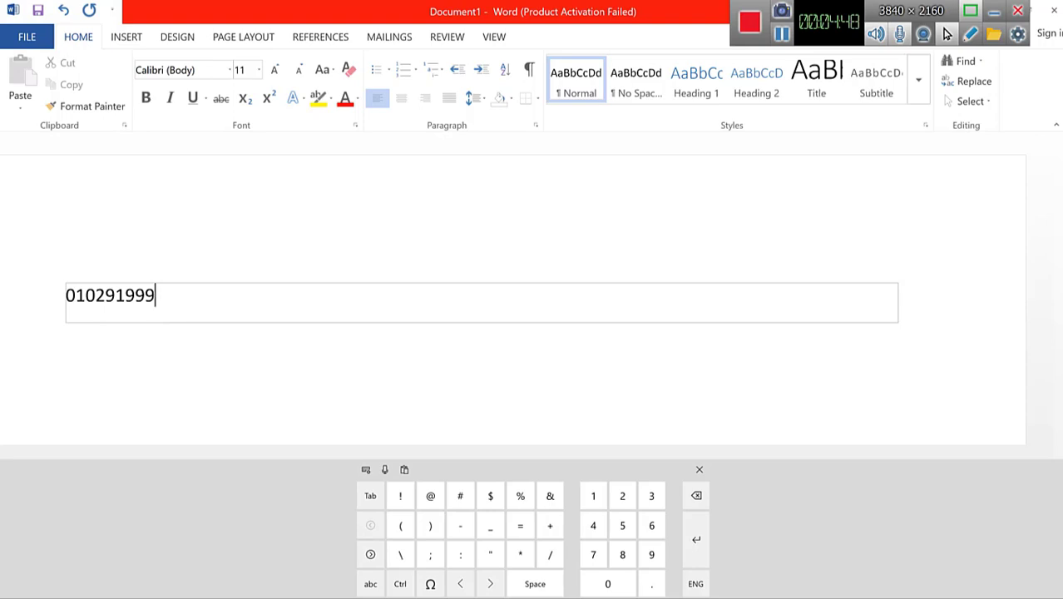
click(699, 469)
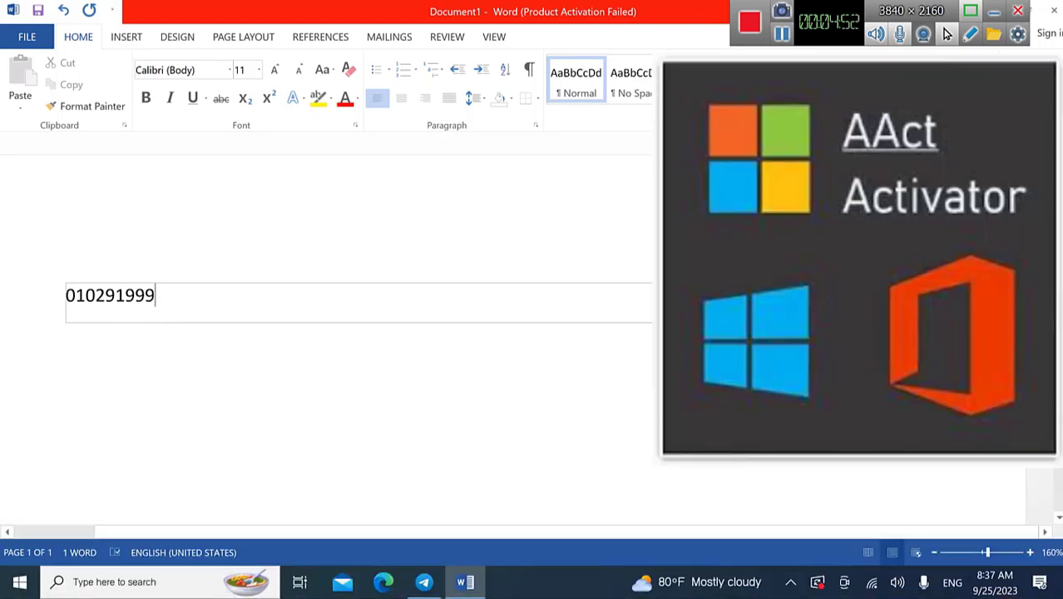
Close Word choosing Don't Save and switch back to Telegram
key(alt+F4)
click(533, 324)
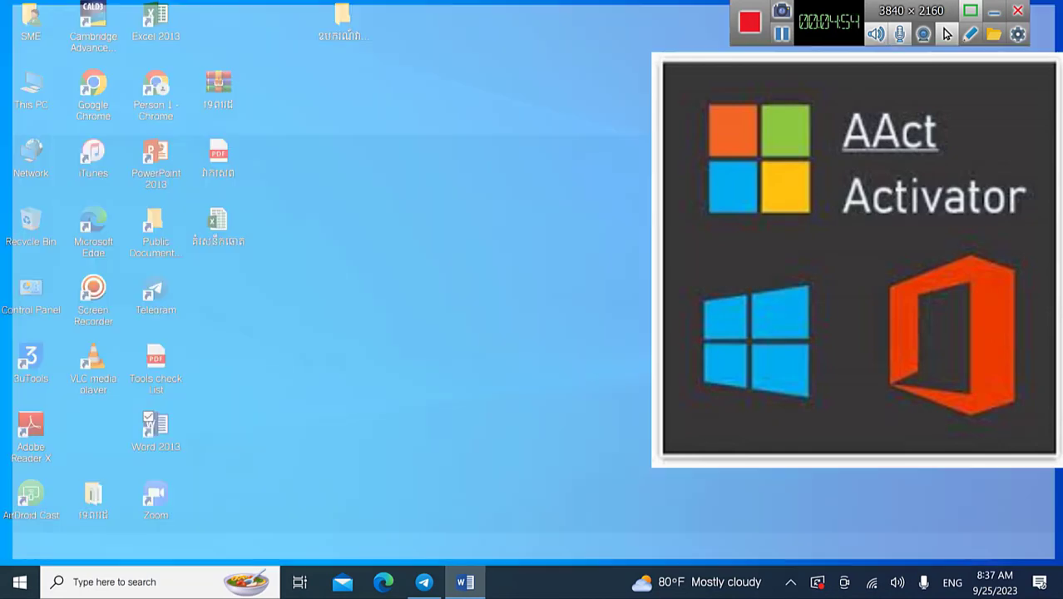
key(alt+Tab)
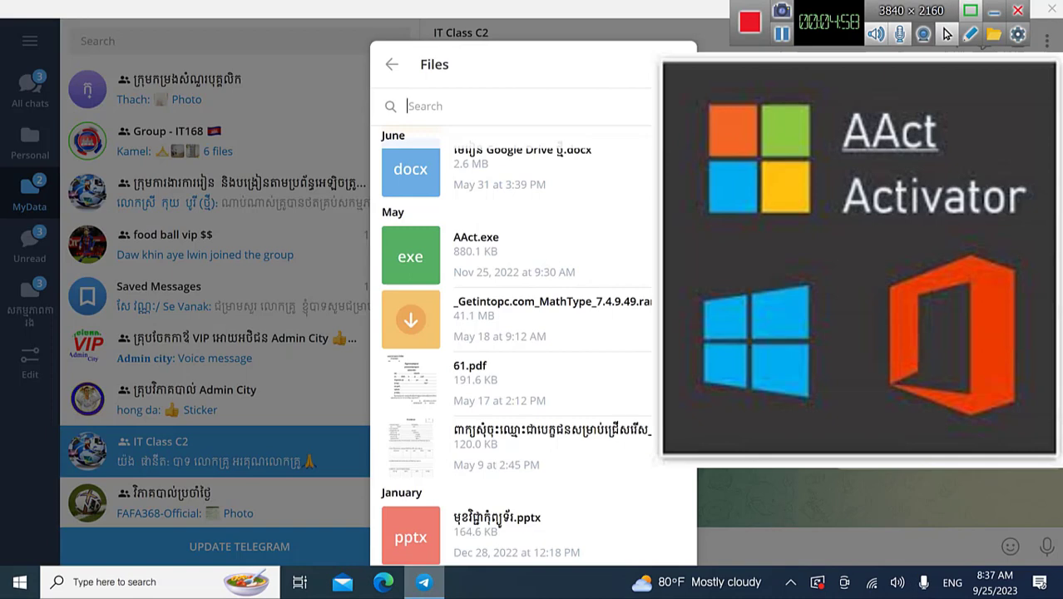
Download AAct.exe again from the IT Class C2 files and show it in its folder
click(411, 255)
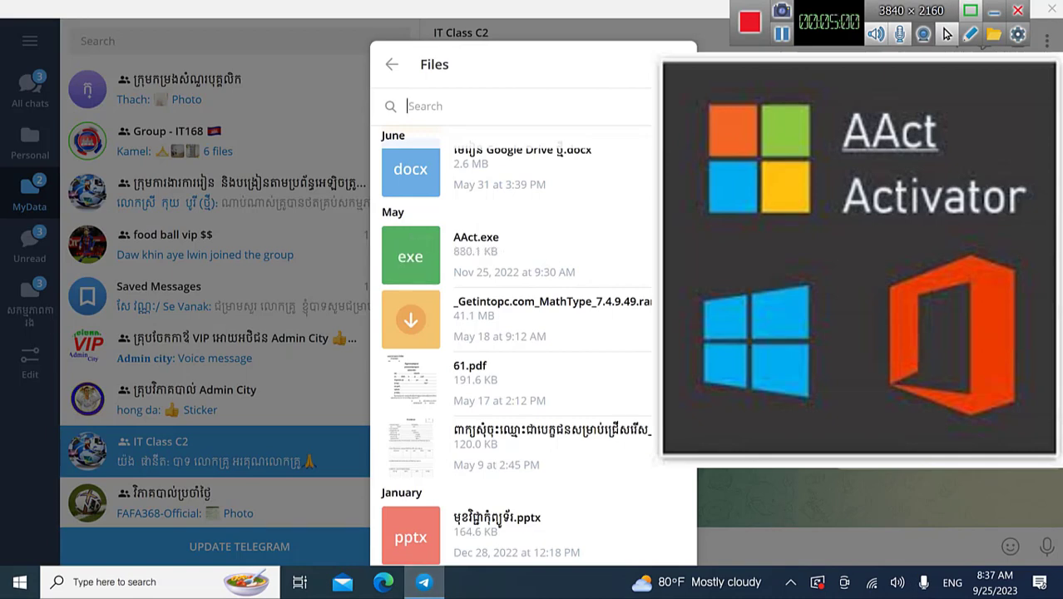
right_click(419, 265)
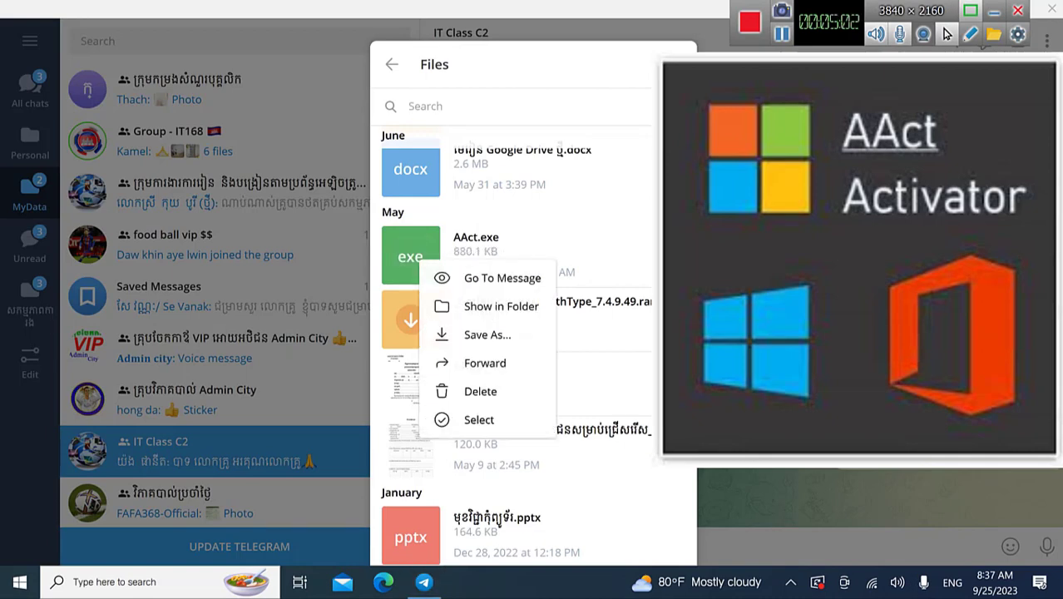
click(501, 306)
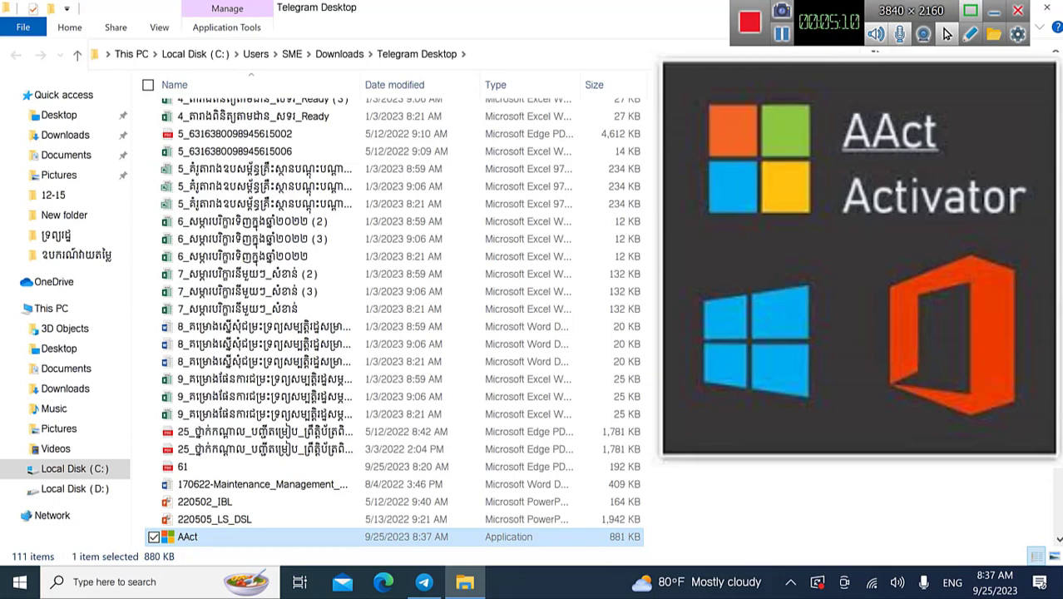
Run the selected AAct.exe (881 KB) from the Telegram Desktop folder
key(Return)
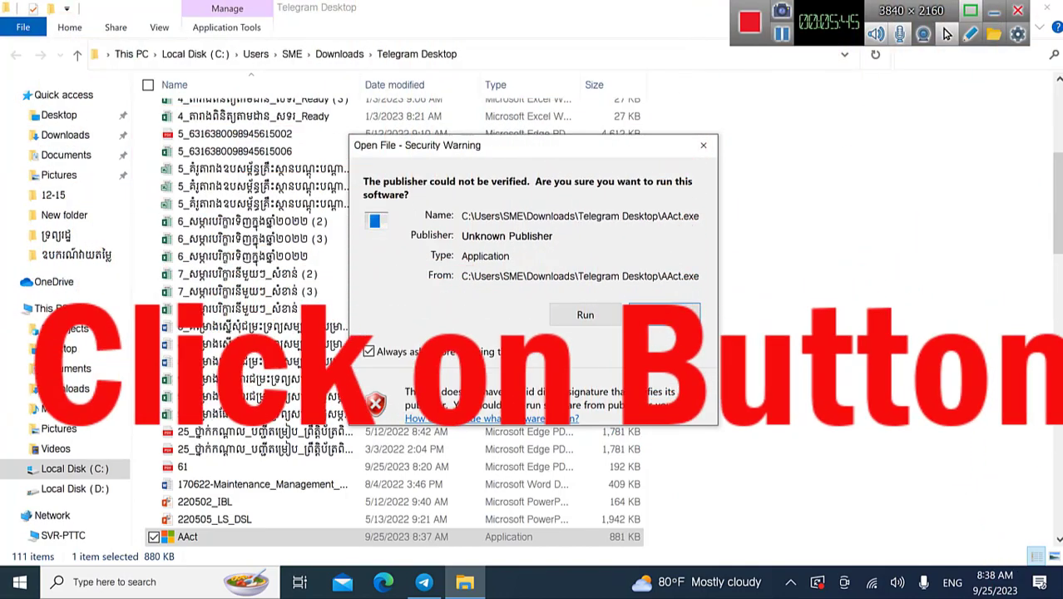
Allow the unverified AAct.exe to run despite the publisher security warning
click(585, 315)
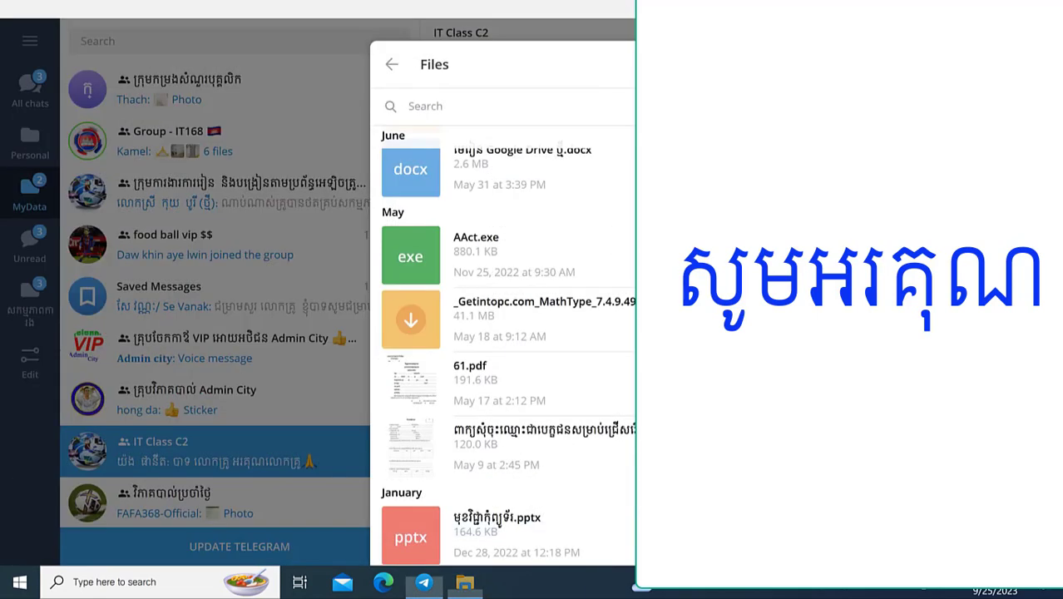
Close Telegram and start Word 2013 from its desktop shortcut
key(alt+F4)
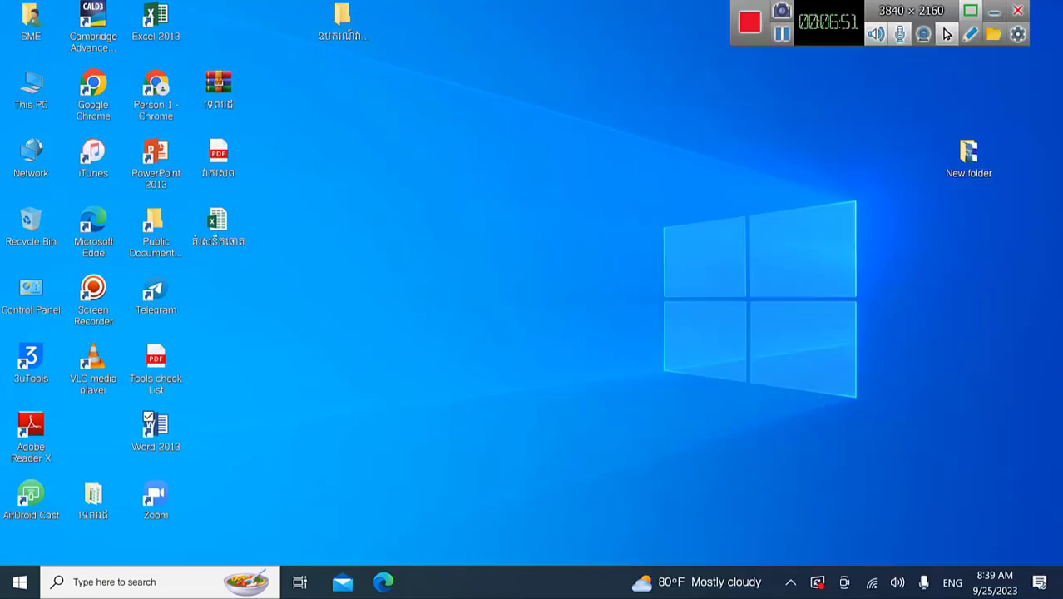
double_click(155, 426)
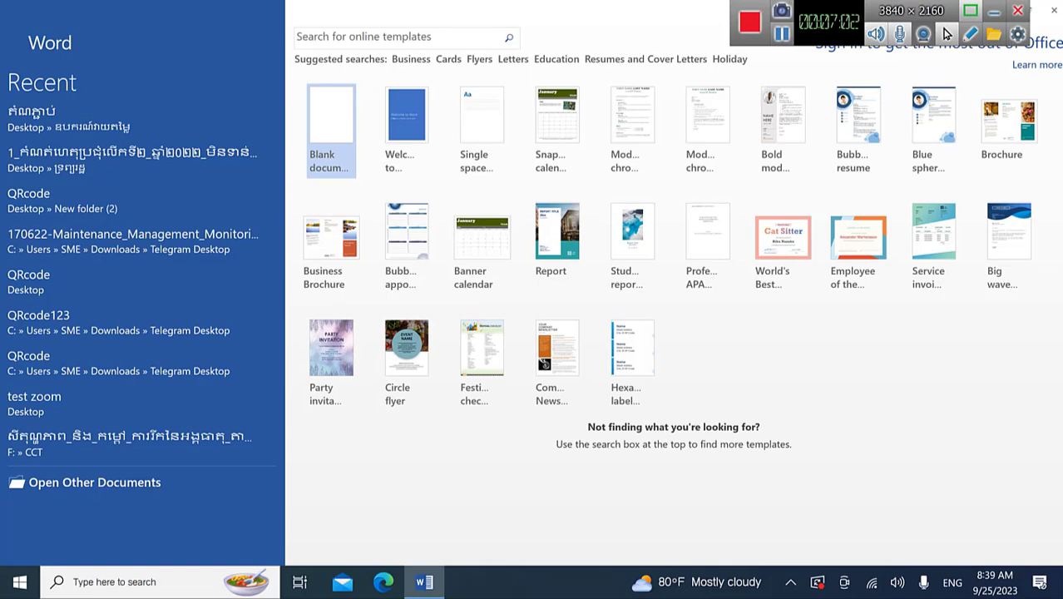
Create a new document from the highlighted Blank document template
key(Return)
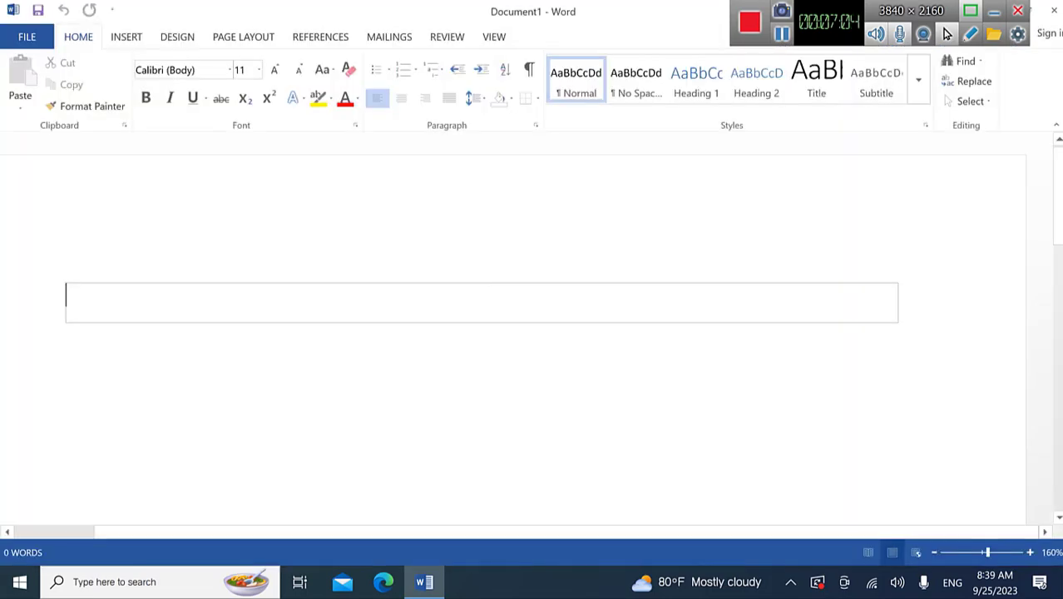